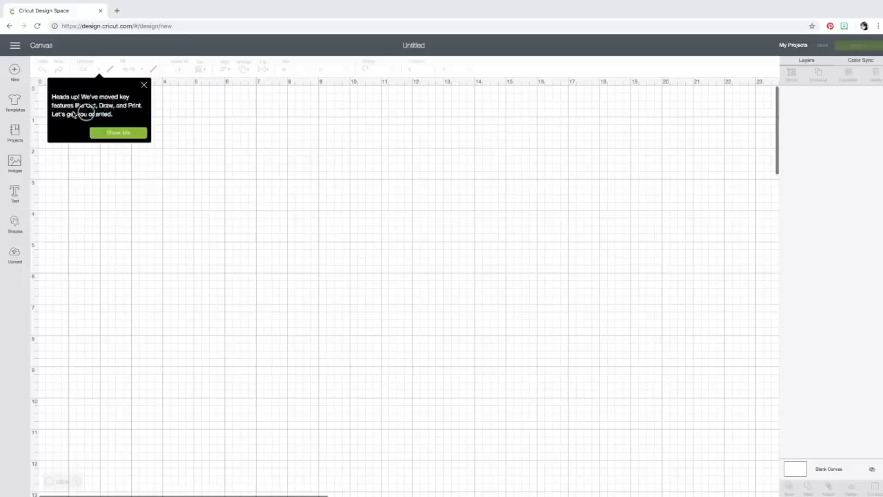
- Start the guided Linetype and Fill tutorial and change its sample circle's linetype to Cut
left_click(116, 134)
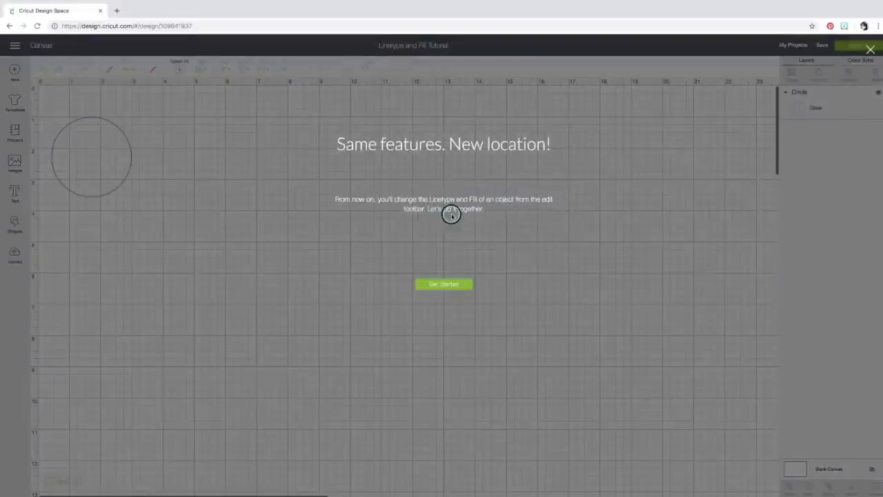
left_click(448, 284)
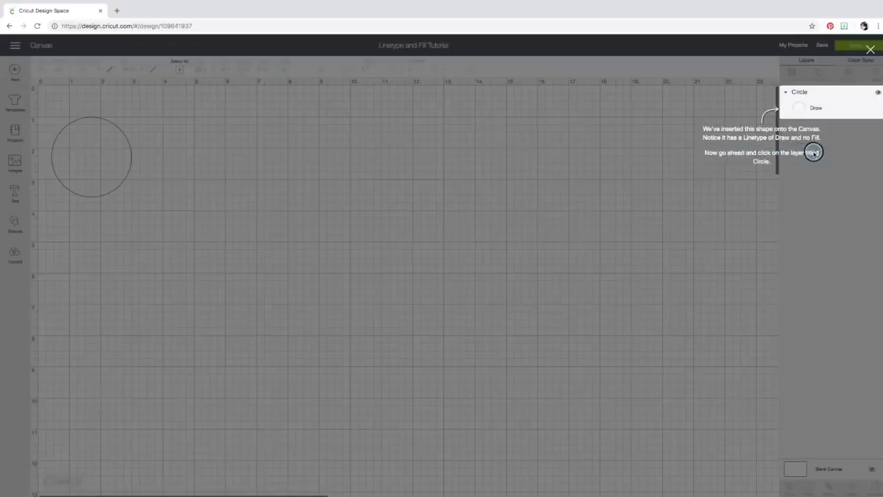
left_click(834, 104)
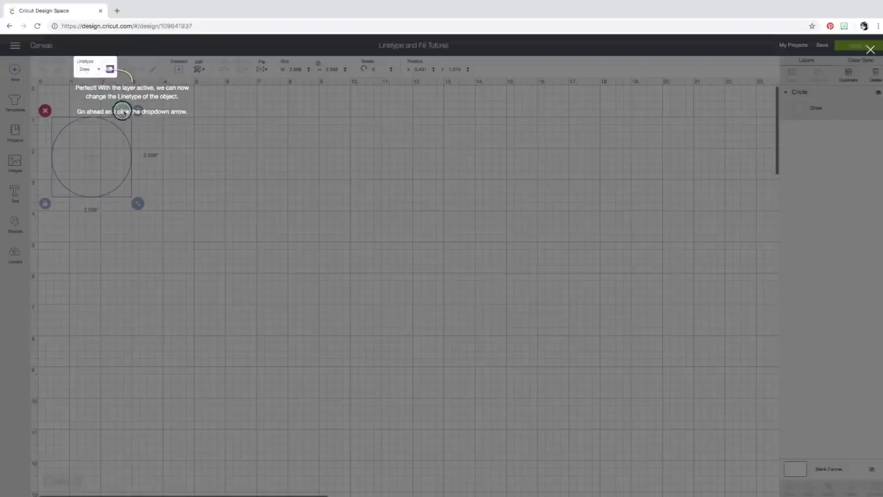
left_click(99, 69)
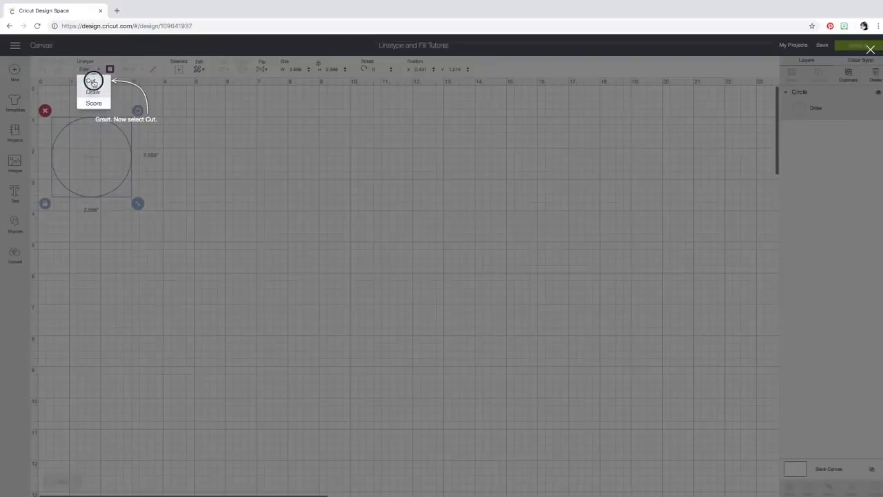
left_click(93, 82)
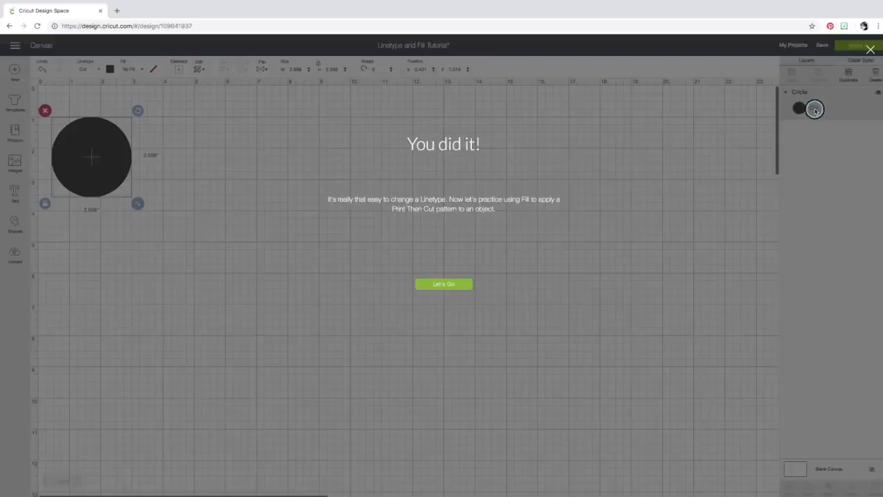
- Give the tutorial circle a Print fill using the first pattern, and finish the tutorial
left_click(445, 283)
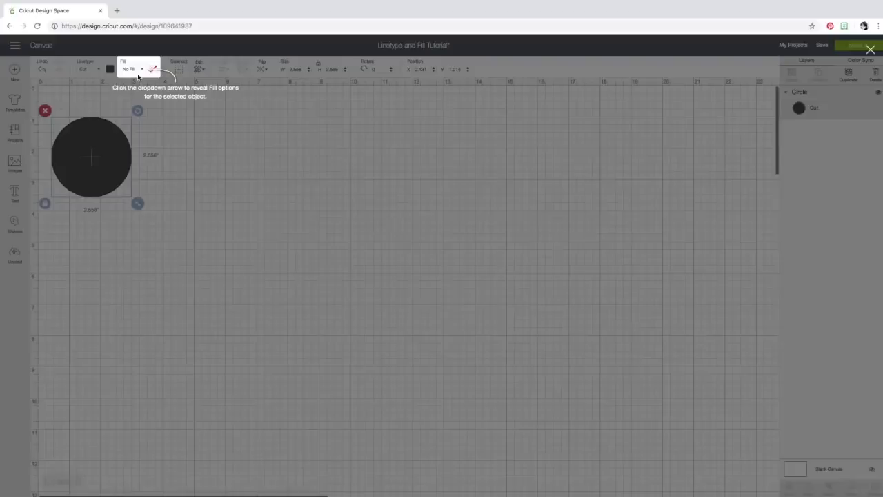
left_click(144, 70)
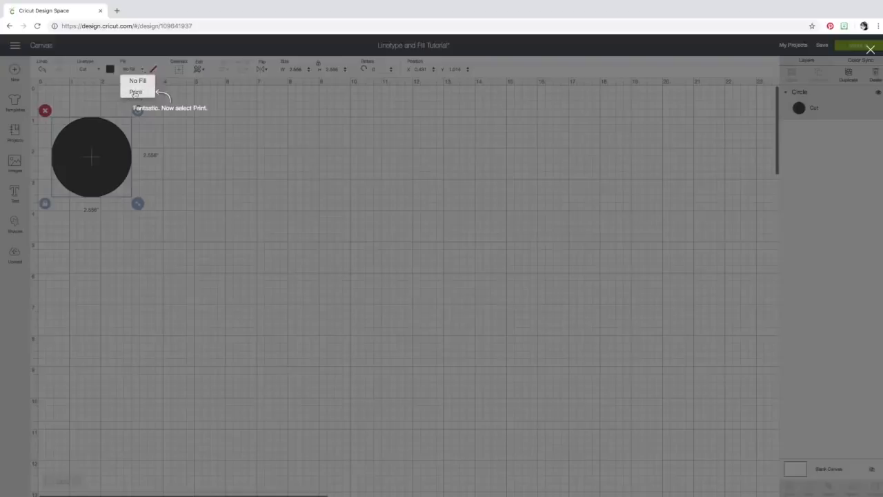
left_click(137, 92)
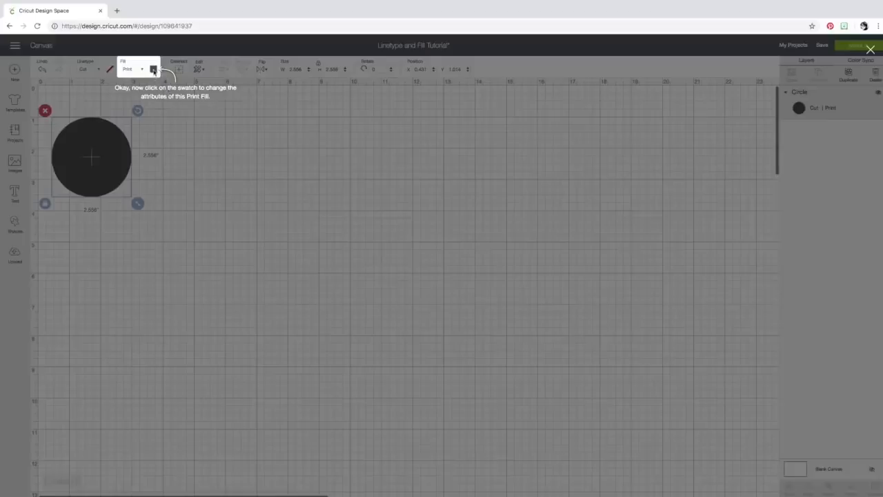
left_click(153, 70)
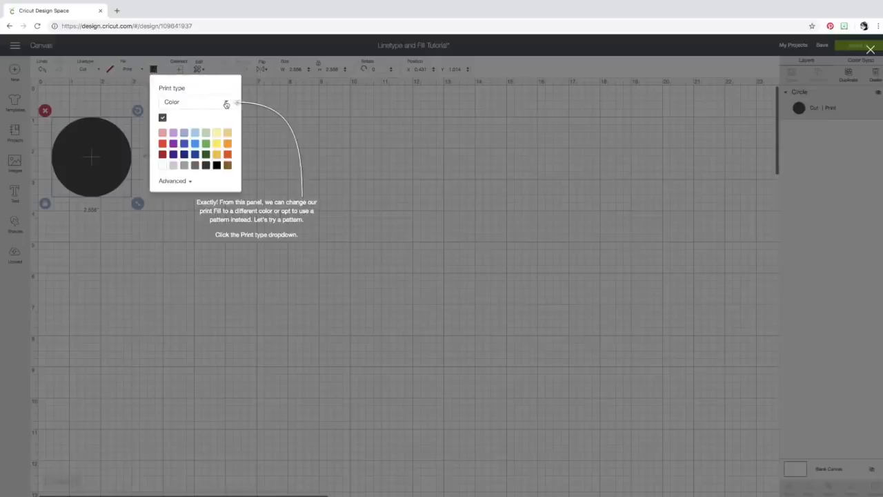
left_click(225, 105)
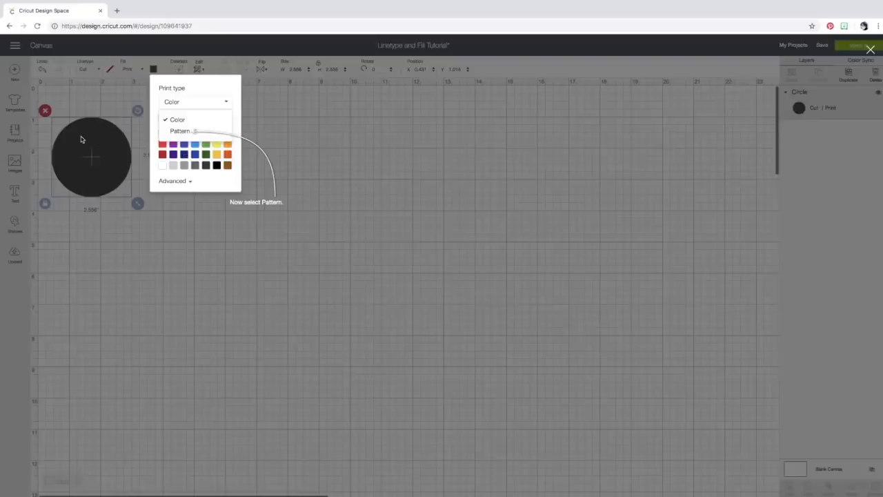
left_click(181, 132)
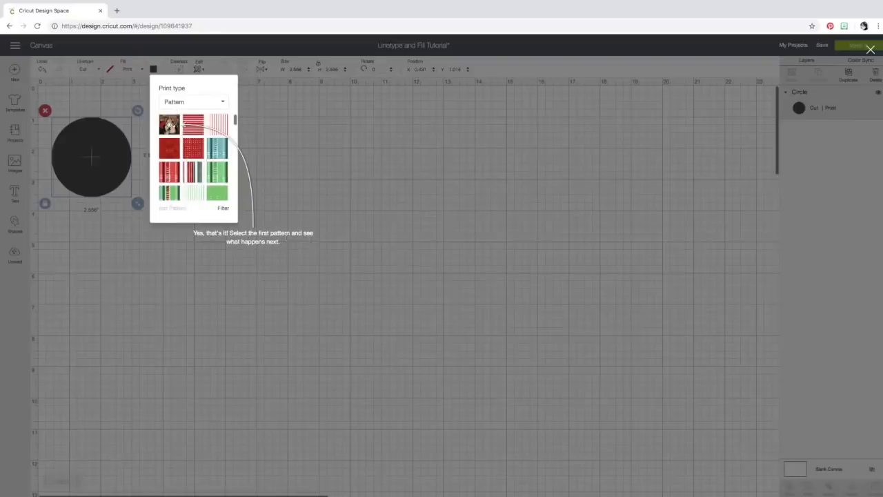
left_click(171, 127)
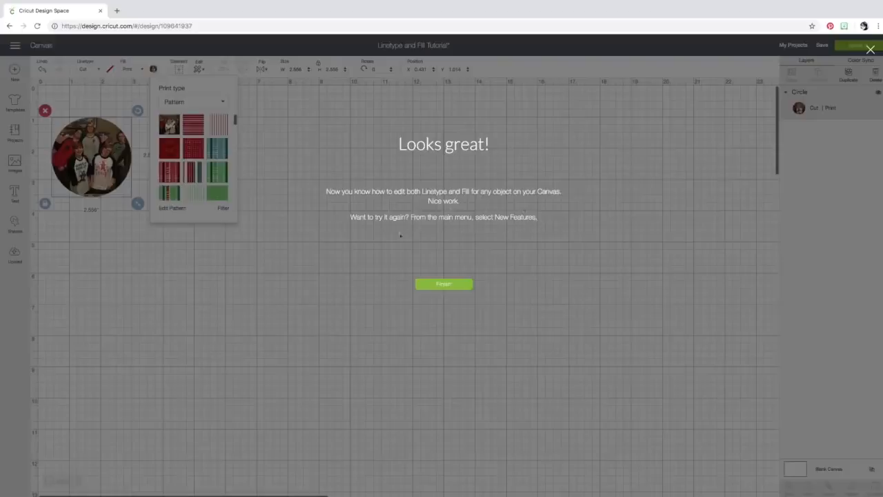
left_click(443, 284)
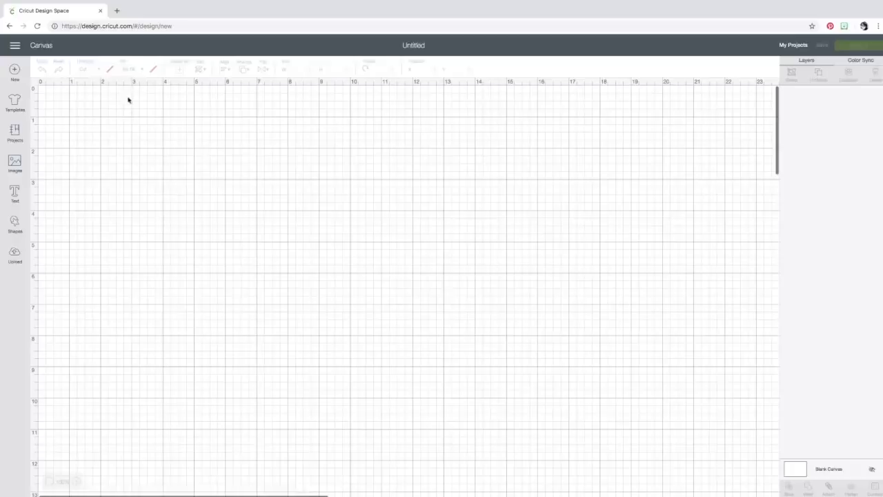
- Insert a circle shape on the blank canvas and leave it deselected
left_click(14, 225)
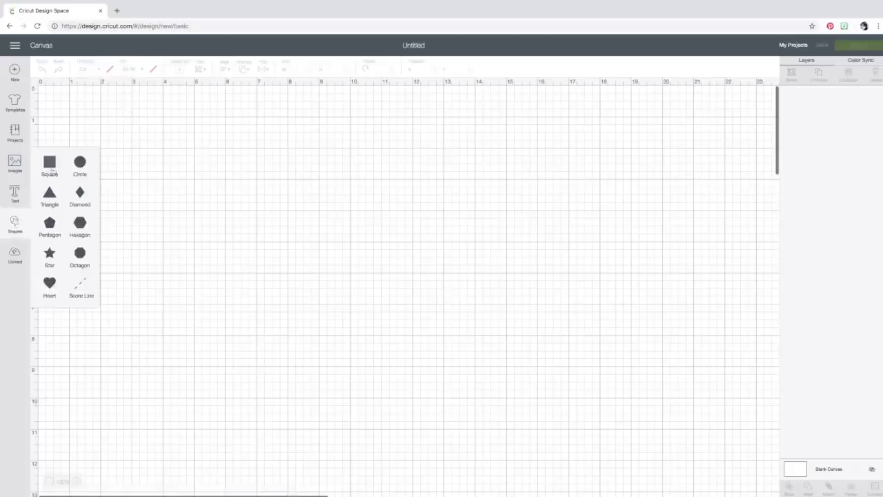
left_click(81, 161)
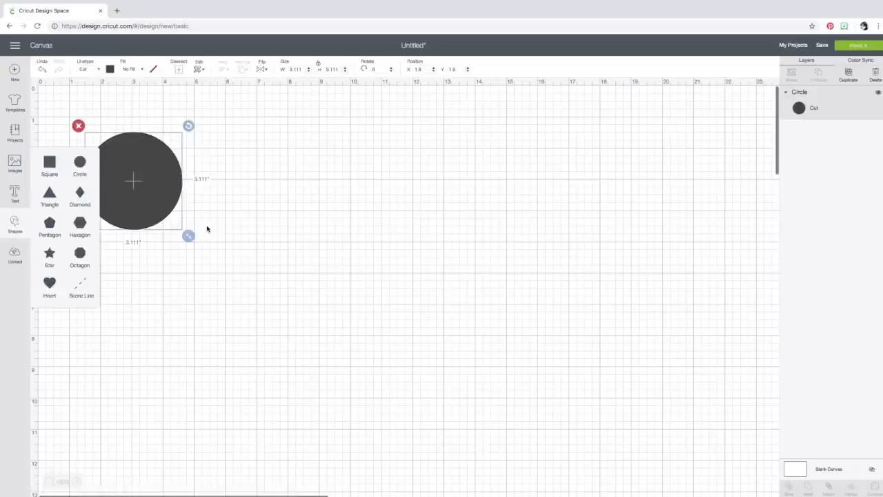
left_click(232, 180)
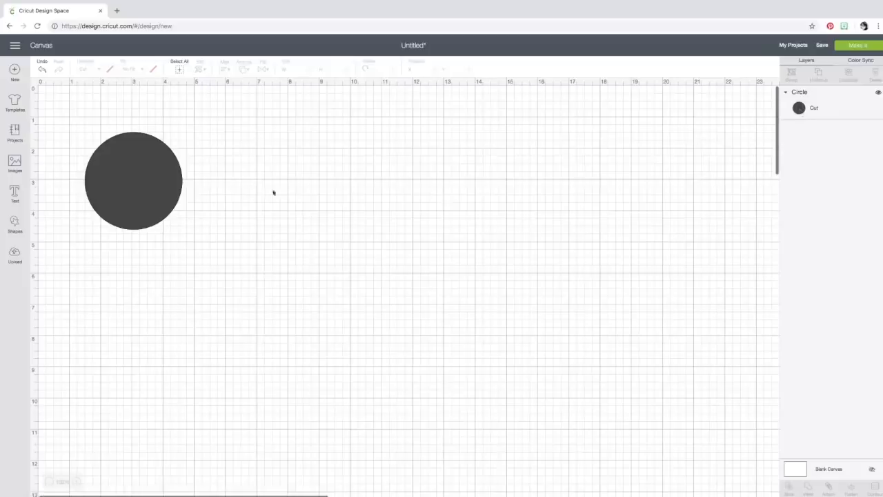
left_click(132, 180)
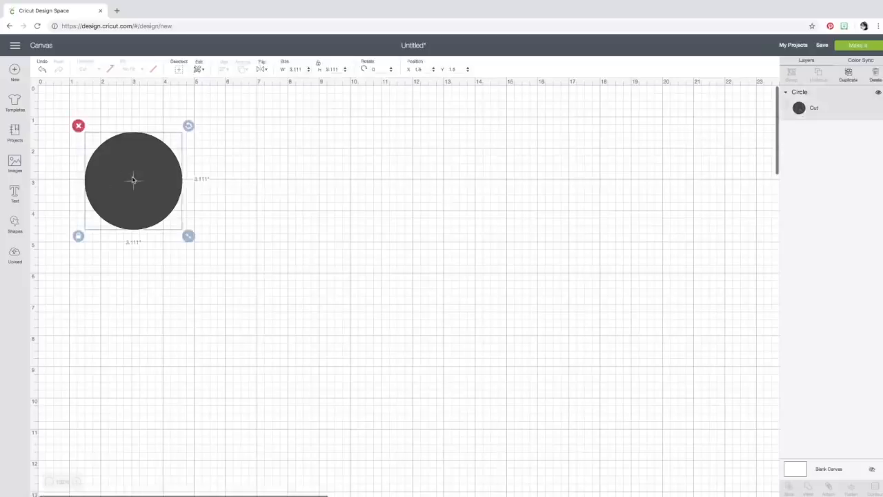
left_click(225, 183)
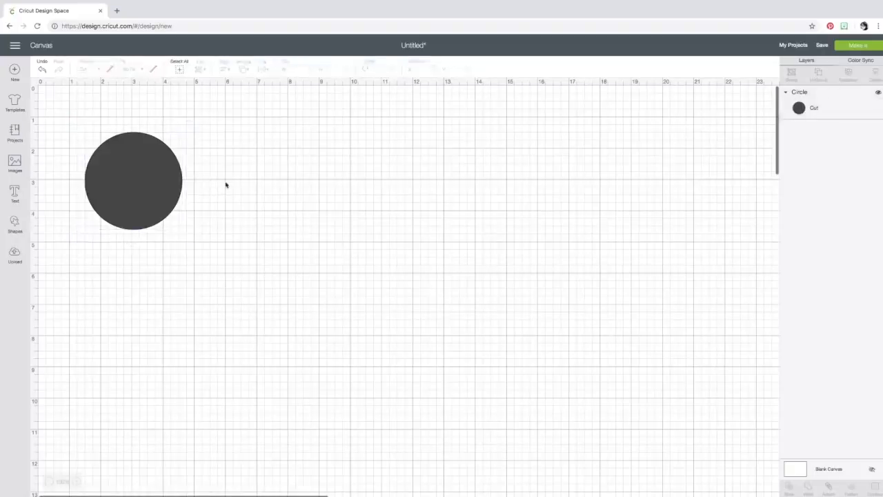
- Select the circle's layer, switch its linetype to Draw, and set it back to Cut
left_click(832, 109)
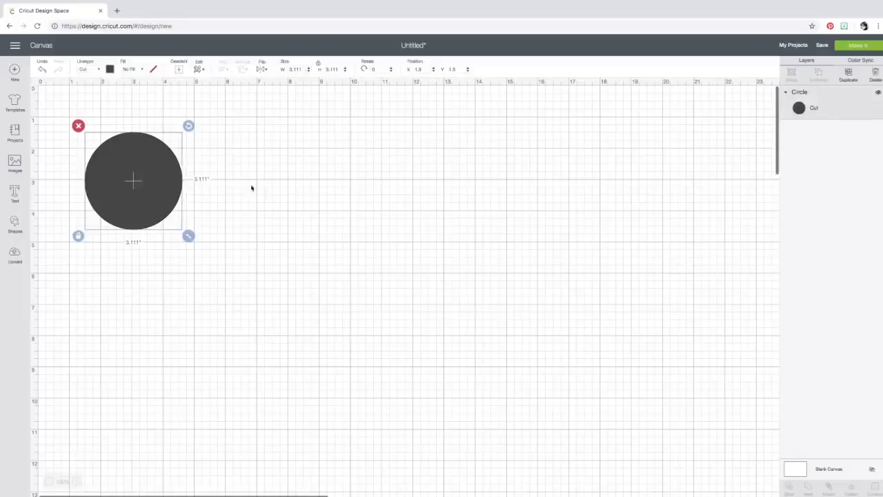
left_click(99, 70)
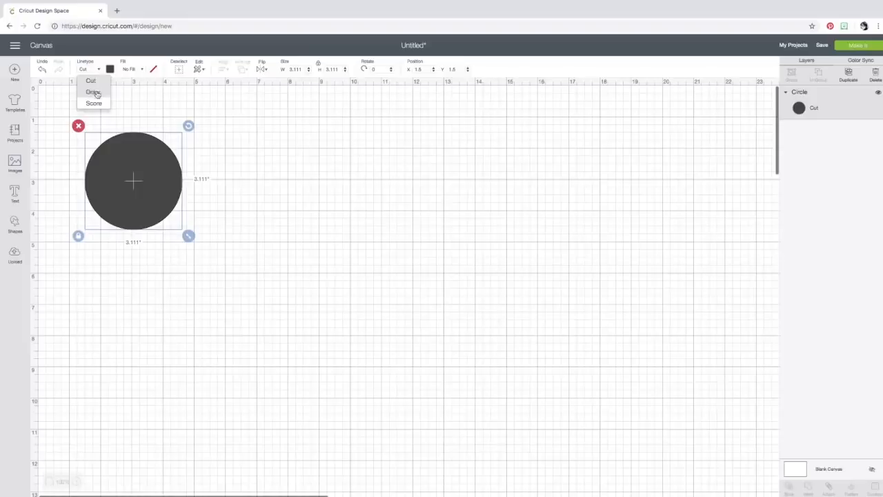
left_click(97, 93)
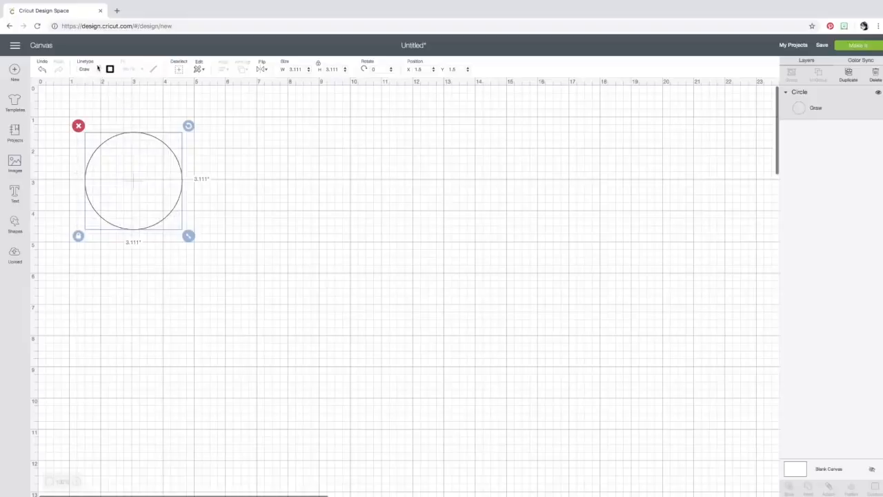
left_click(98, 69)
left_click(91, 81)
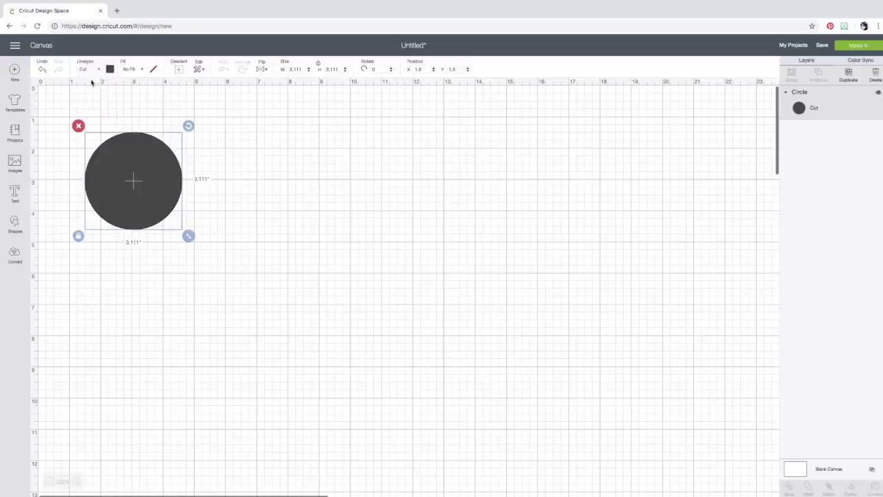
- Set the circle's fill to Print with white as its color, keeping the print type on Color
left_click(142, 69)
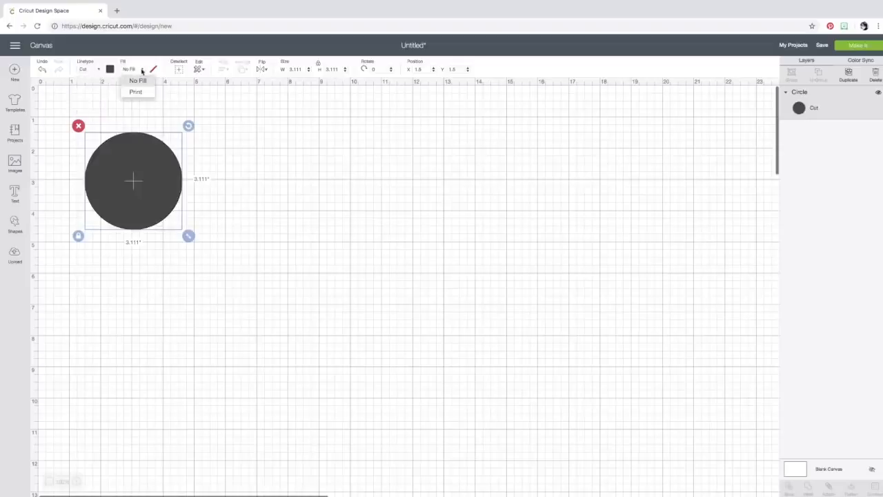
left_click(139, 94)
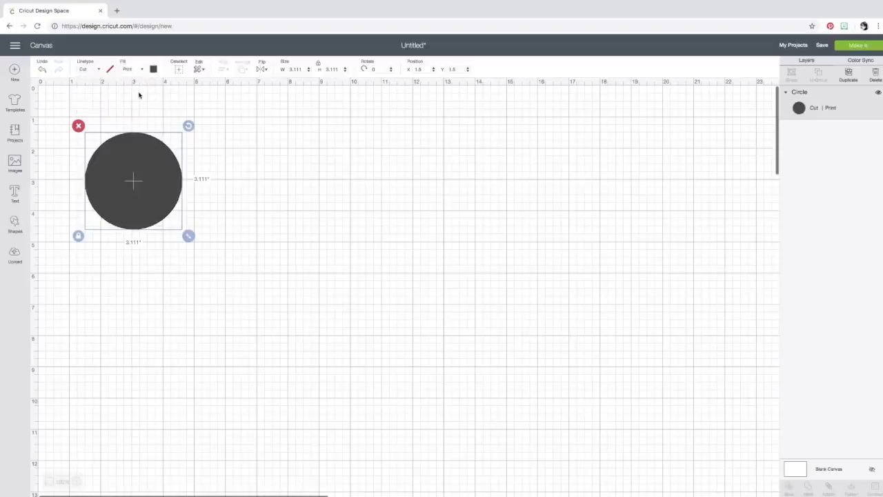
left_click(154, 70)
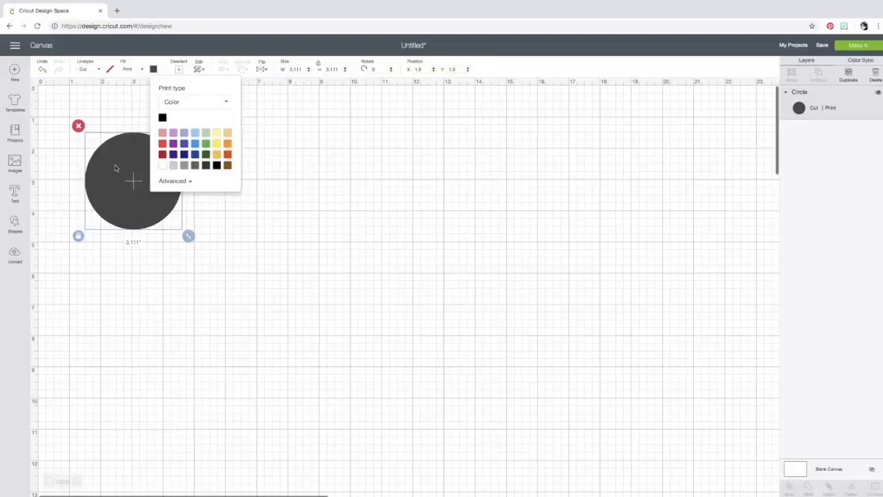
left_click(163, 166)
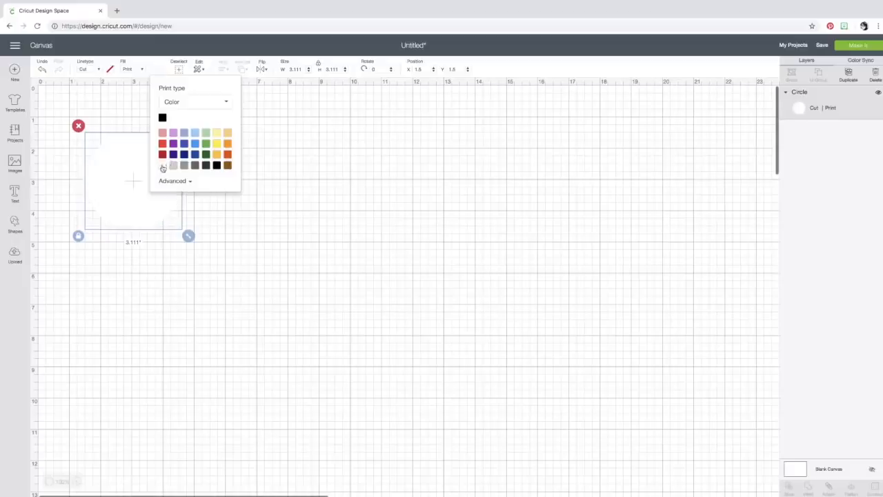
left_click(215, 104)
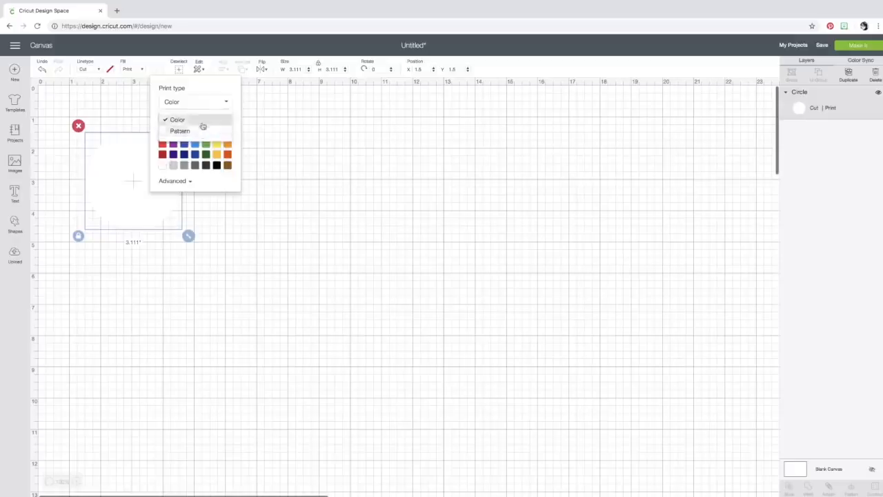
left_click(204, 121)
left_click(91, 95)
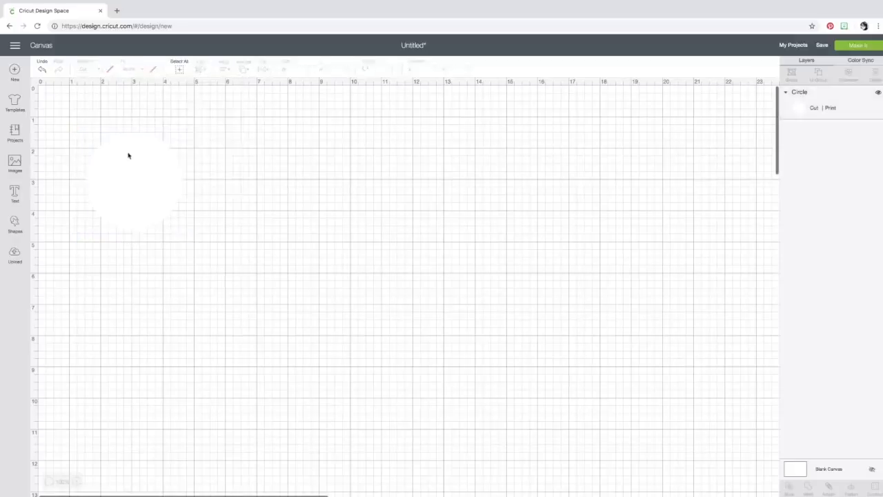
- Select the white circle and change its fill to No Fill
left_click(129, 158)
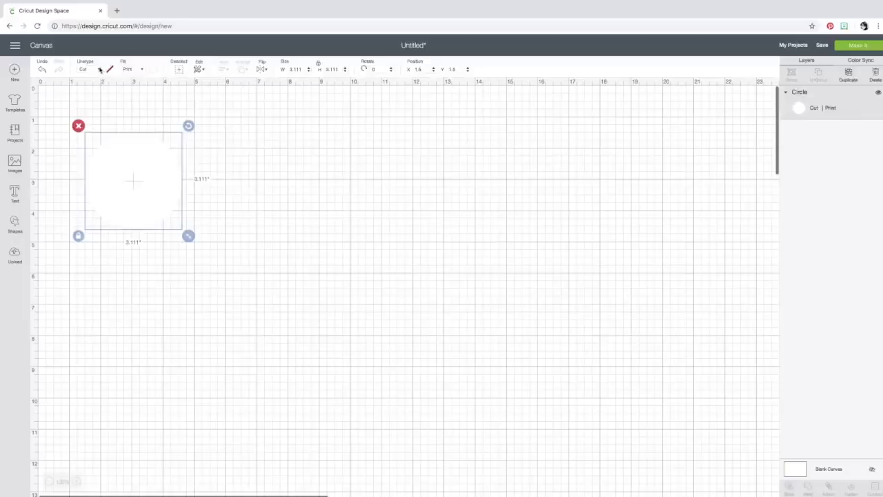
left_click(141, 70)
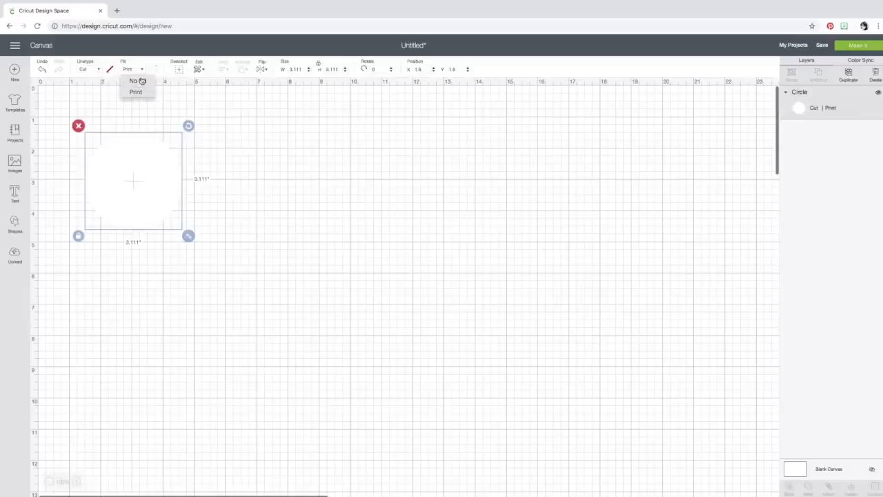
left_click(142, 80)
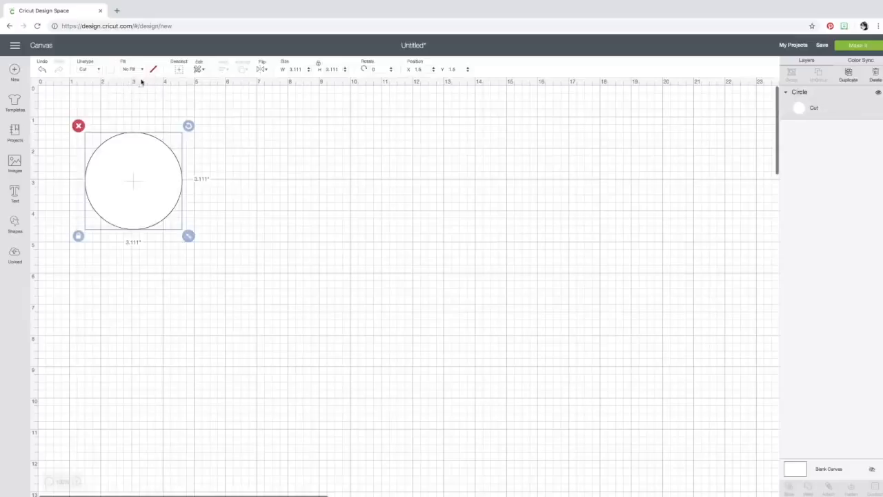
- Keep the circle's linetype at Cut and move the circle to about X 2.96, Y 1.43
left_click(99, 70)
left_click(95, 82)
left_click_drag(164, 181, 211, 180)
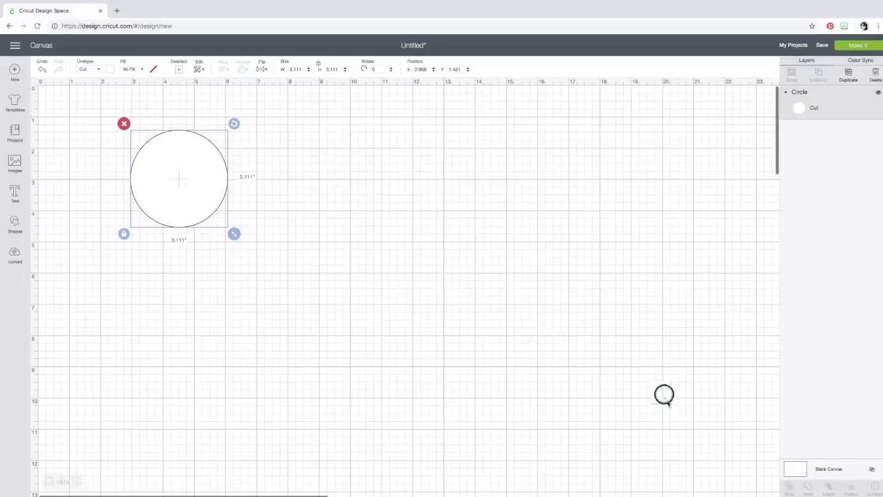
- Change the blank canvas background color to light pink
left_click(794, 470)
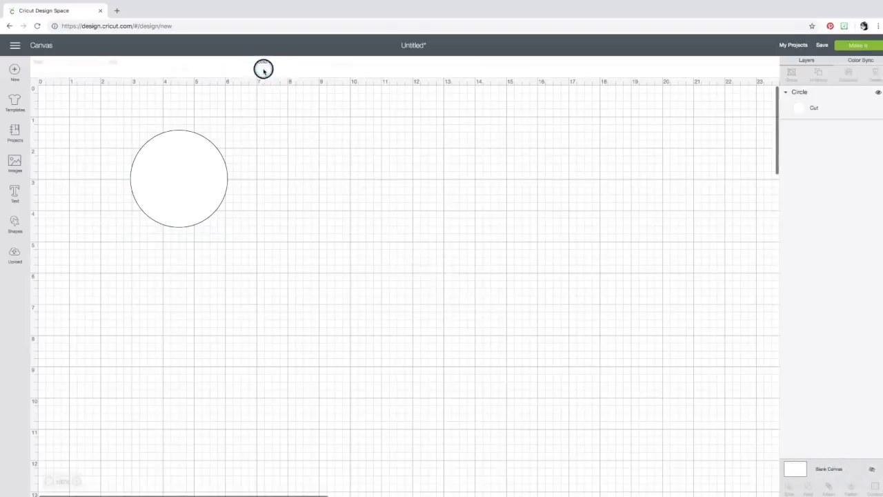
left_click(263, 69)
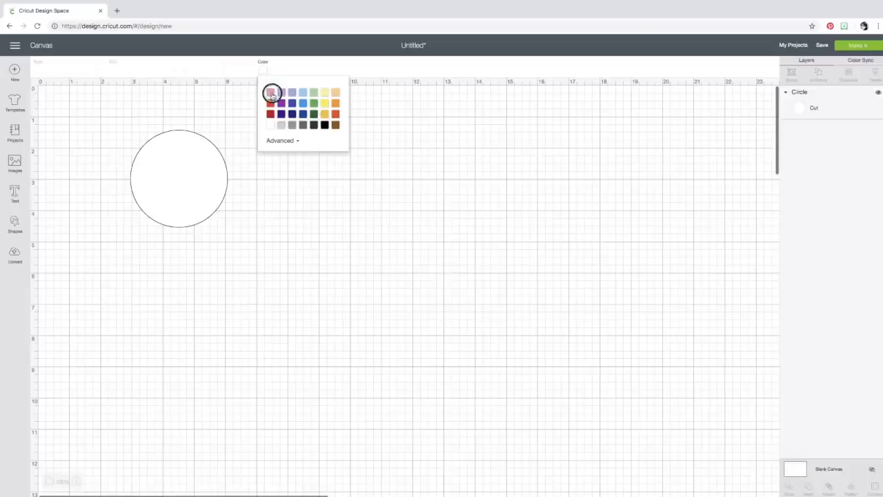
left_click(271, 92)
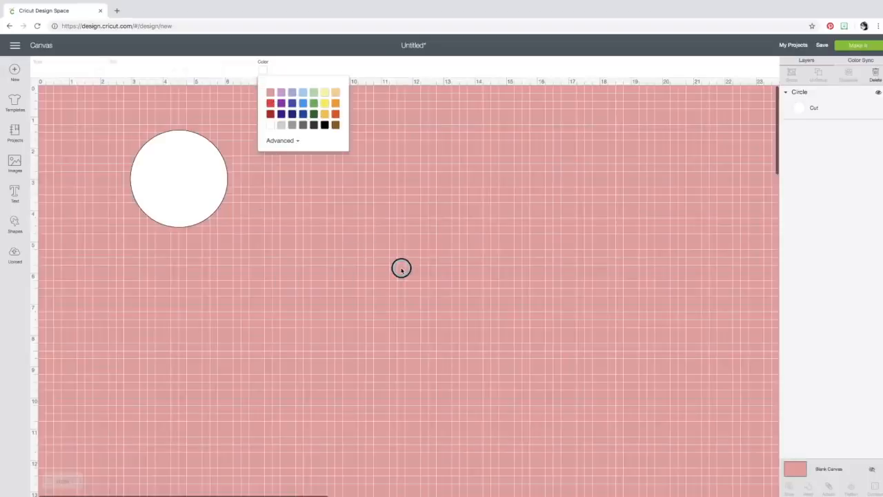
- Change the blank canvas background color to white and delete the circle from the canvas
left_click(269, 125)
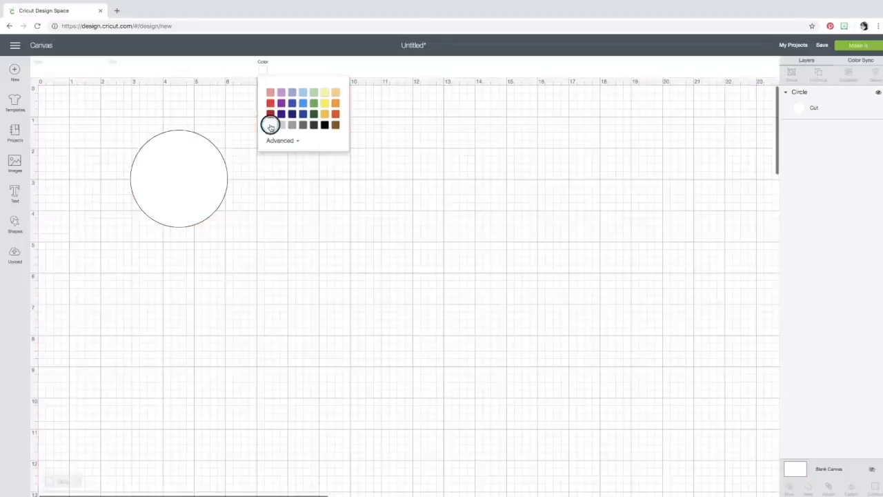
left_click(271, 226)
left_click(178, 181)
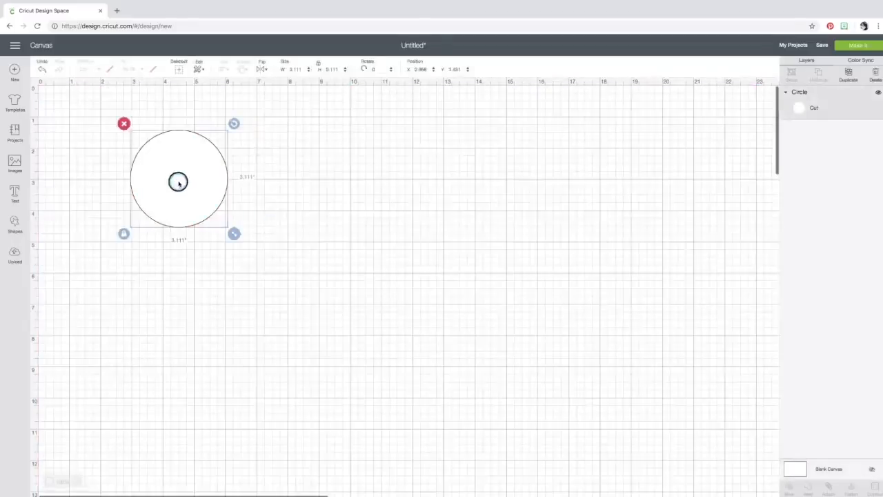
left_click(122, 122)
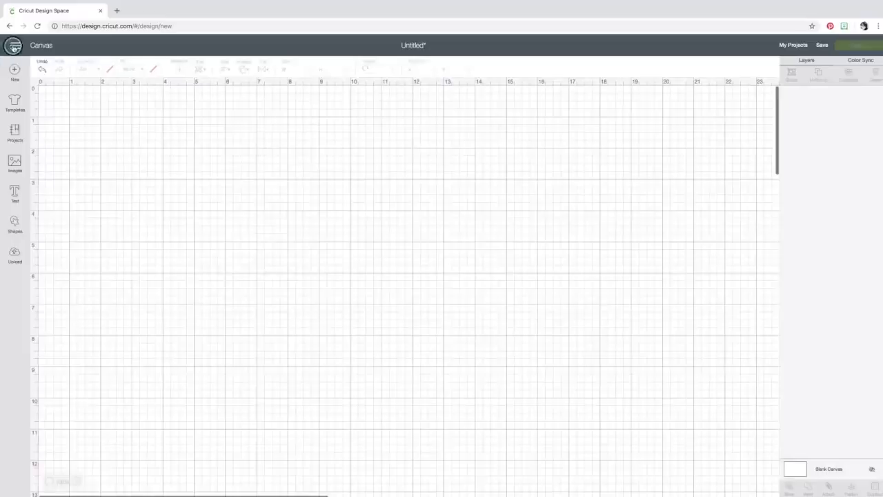
- Return to the Home page and launch the New Features introduction
left_click(15, 45)
left_click(22, 77)
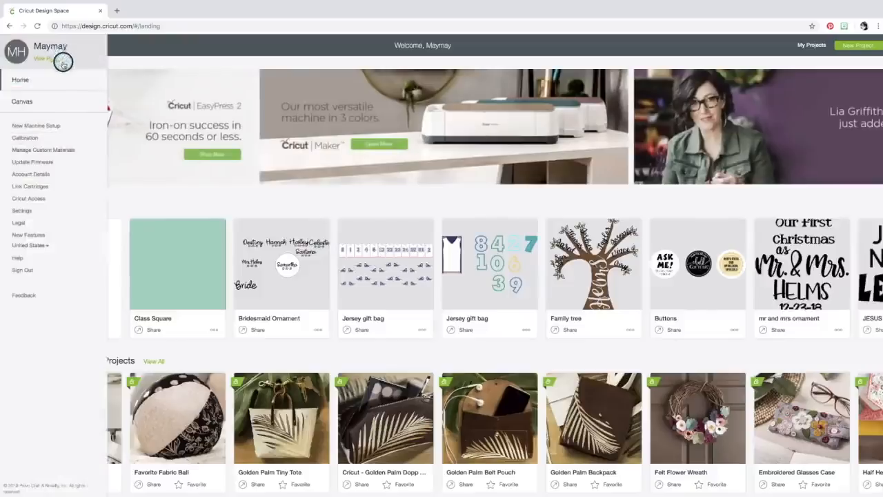
left_click(22, 77)
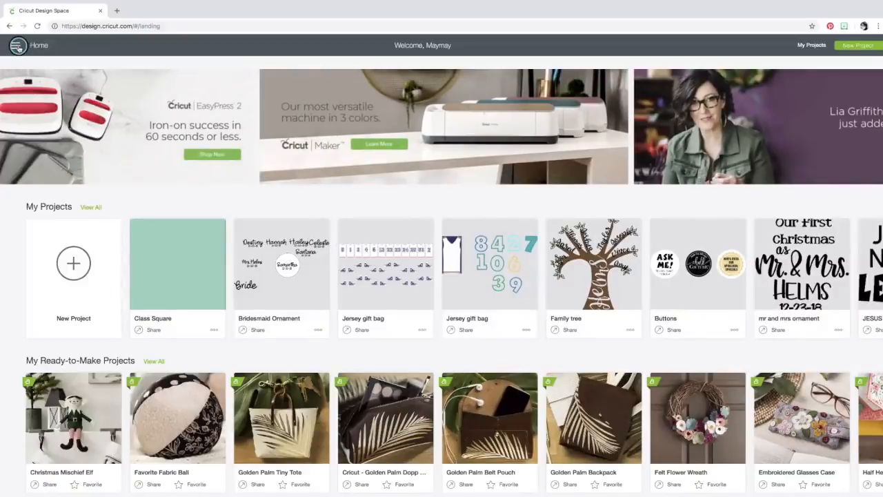
left_click(19, 46)
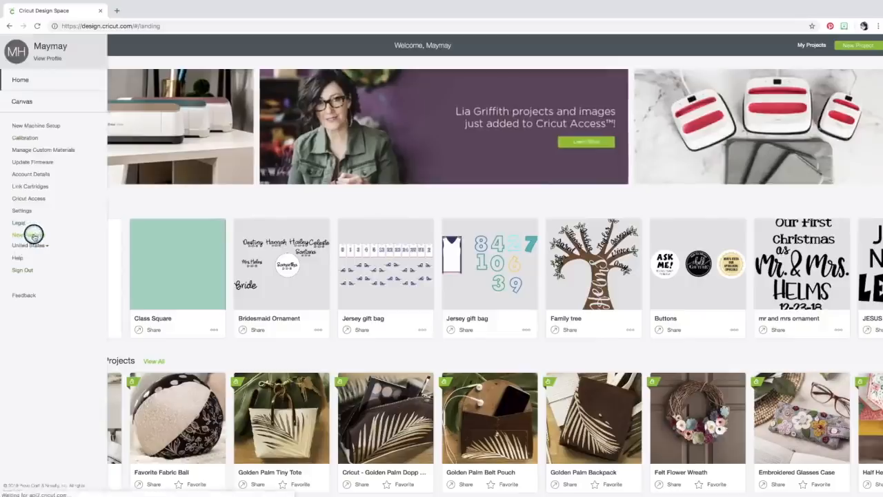
left_click(34, 235)
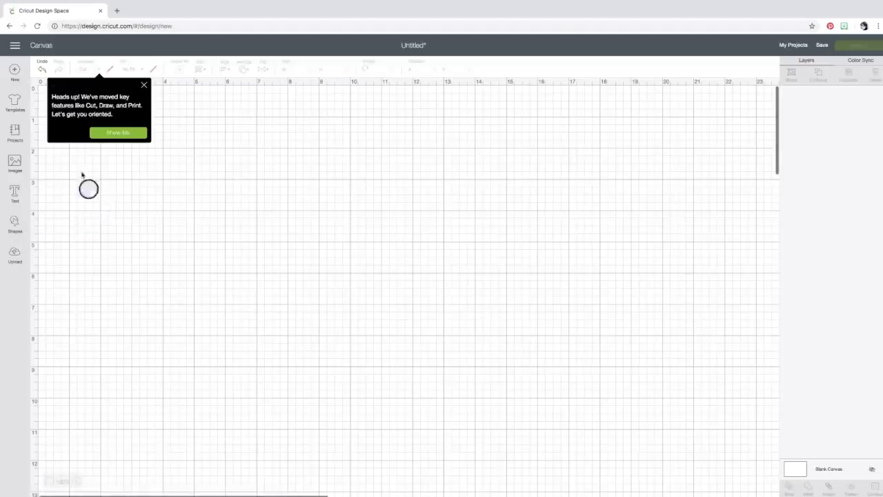